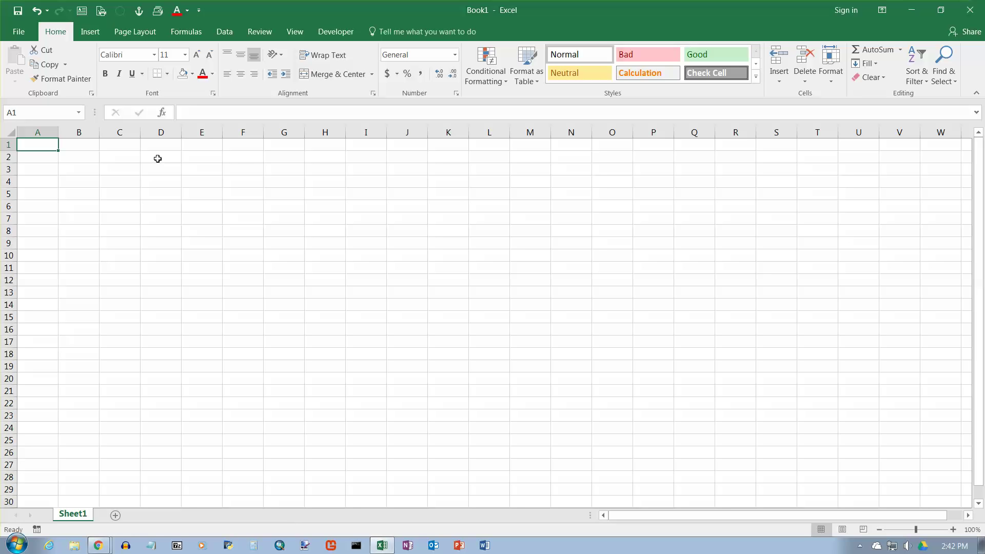
# Select the block D2:K23, then clear it by picking M2 and making C2 active
pyautogui.moveTo(157, 158); pyautogui.dragTo(430, 413)
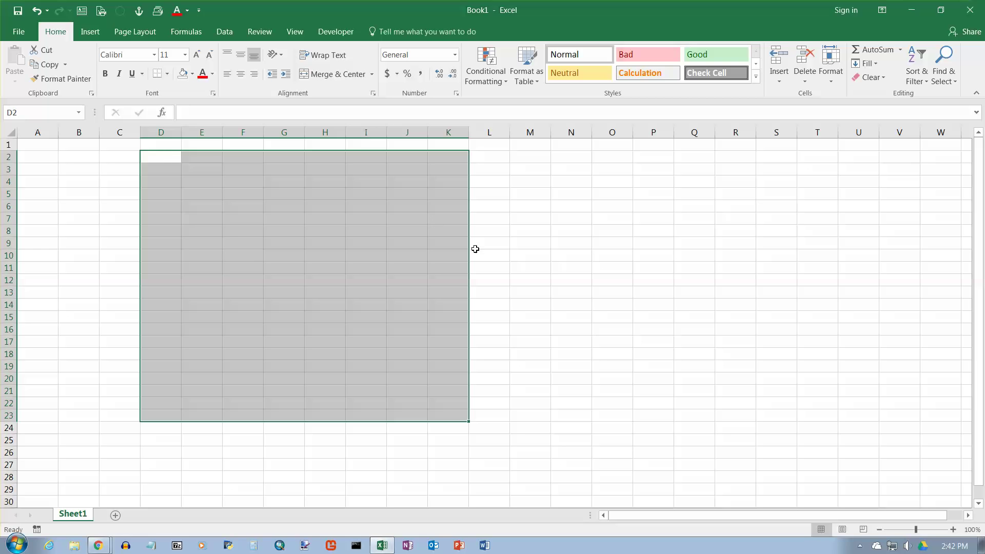
pyautogui.click(534, 156)
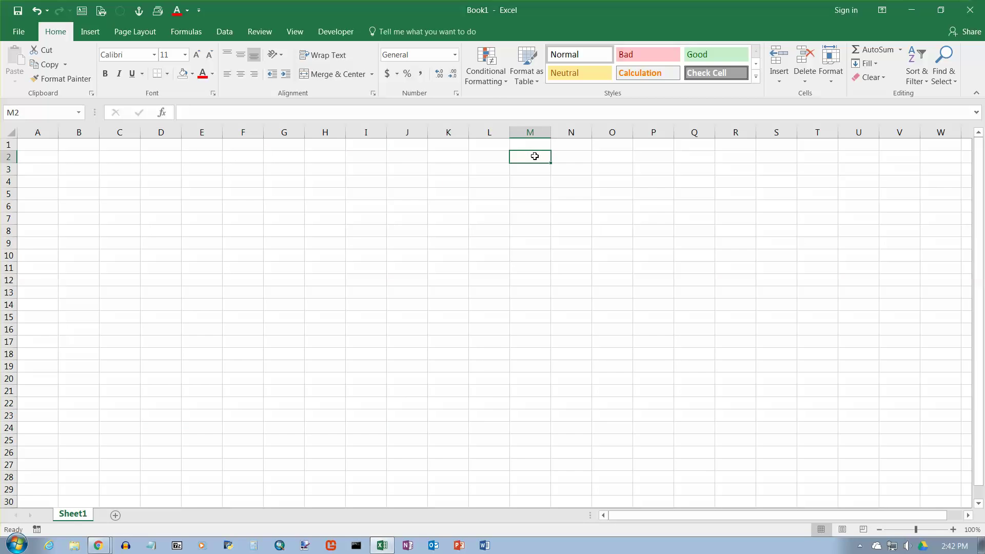
pyautogui.click(127, 157)
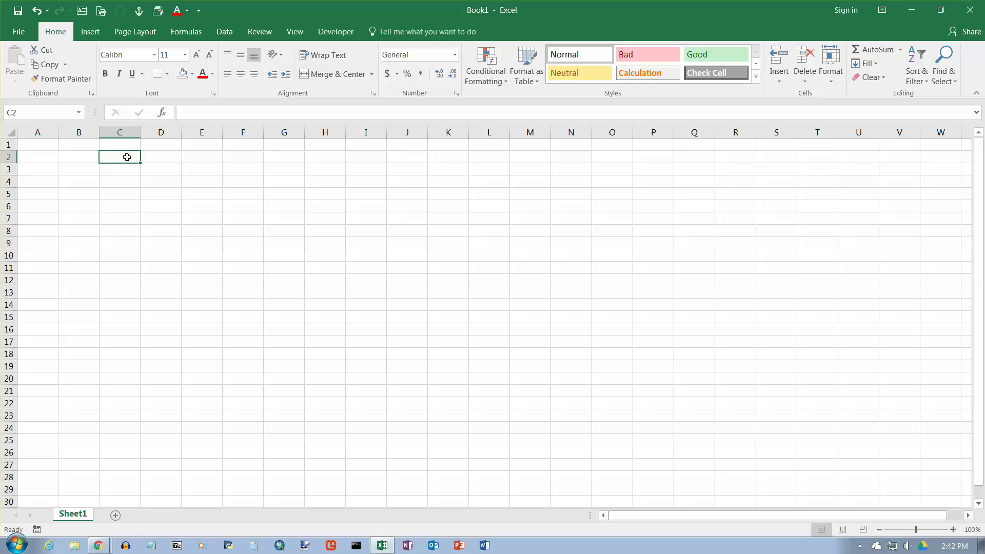
# Select C2:D17, G2:H17 and J2:L17 together, and dismiss the Fill Color choices unused
pyautogui.moveTo(126, 157); pyautogui.dragTo(153, 347)
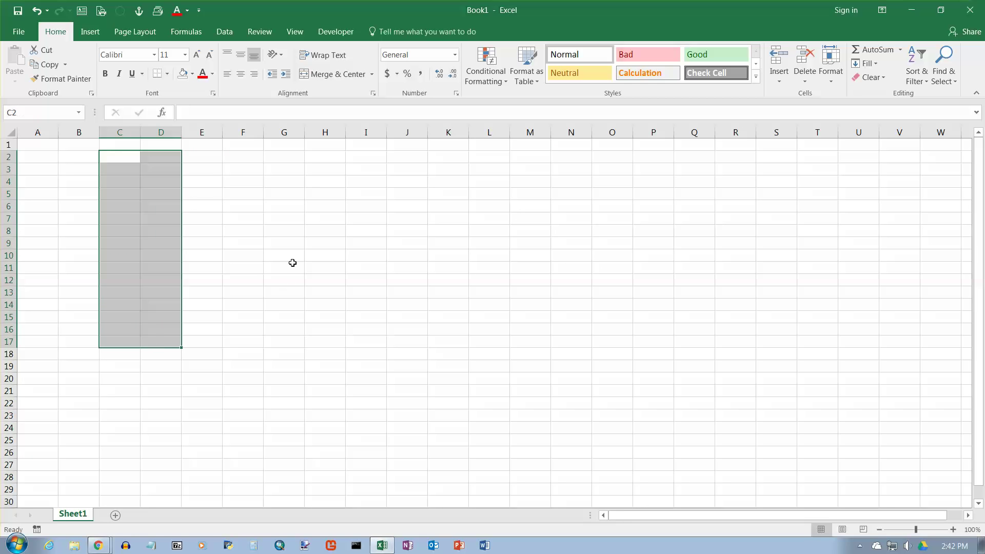
pyautogui.moveTo(282, 157); pyautogui.dragTo(341, 345)
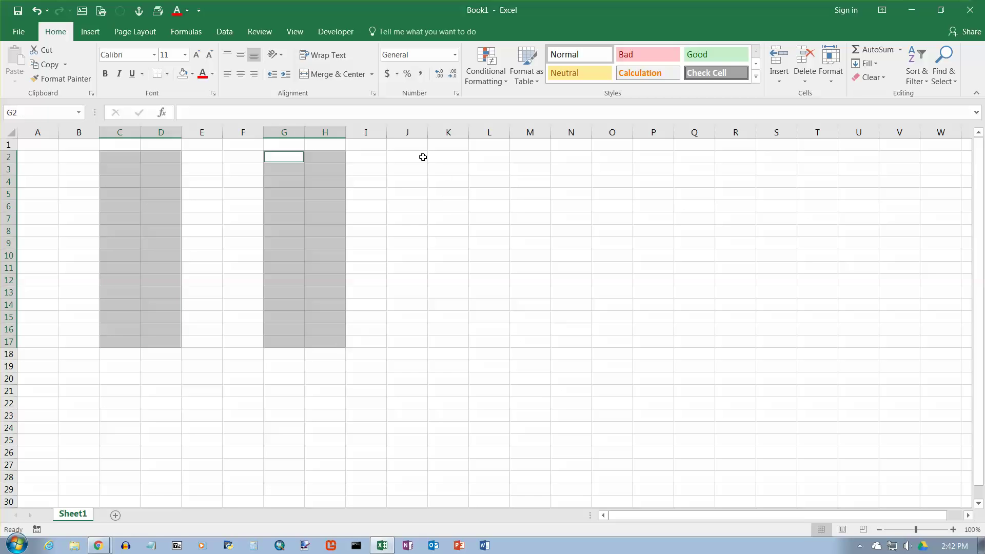
pyautogui.moveTo(416, 157); pyautogui.dragTo(487, 339)
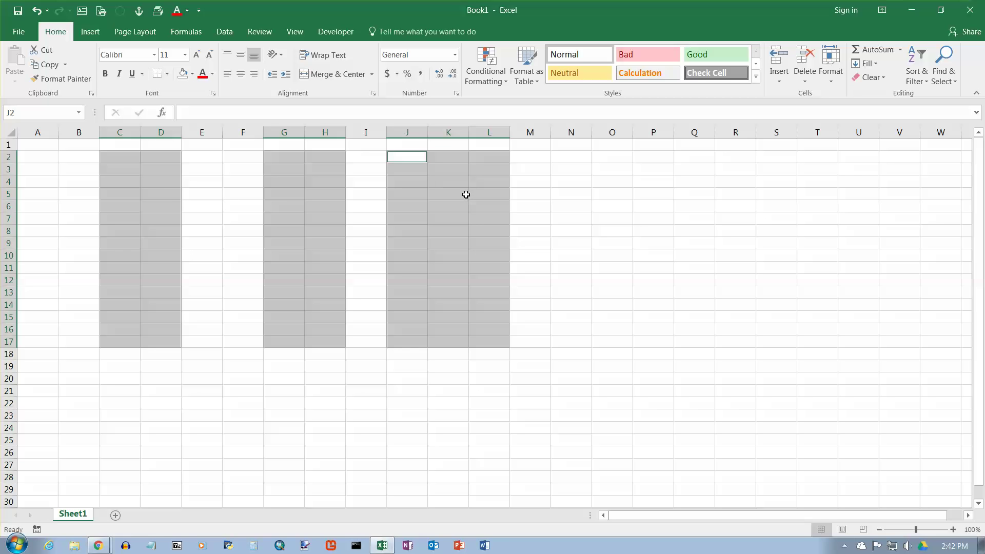
pyautogui.click(194, 73)
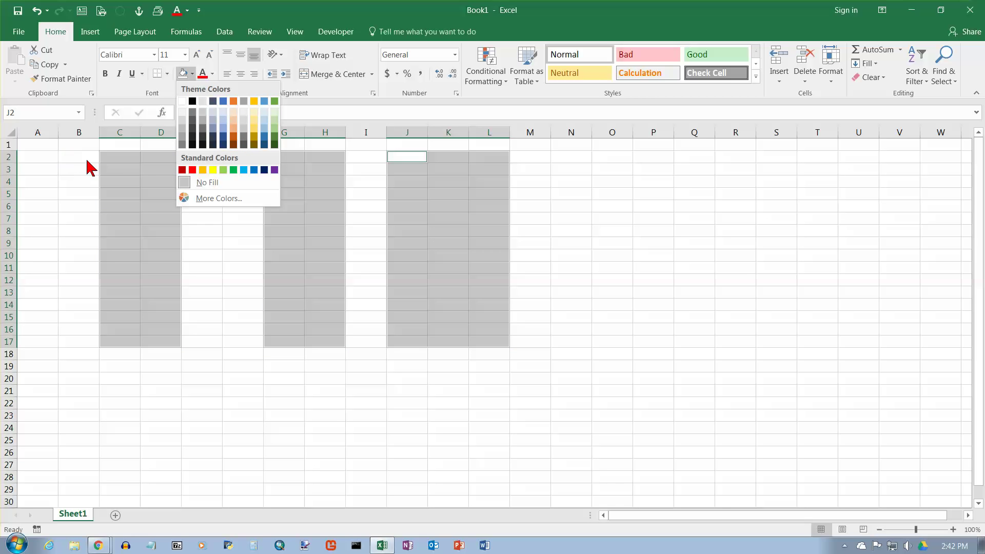
pyautogui.click(115, 160)
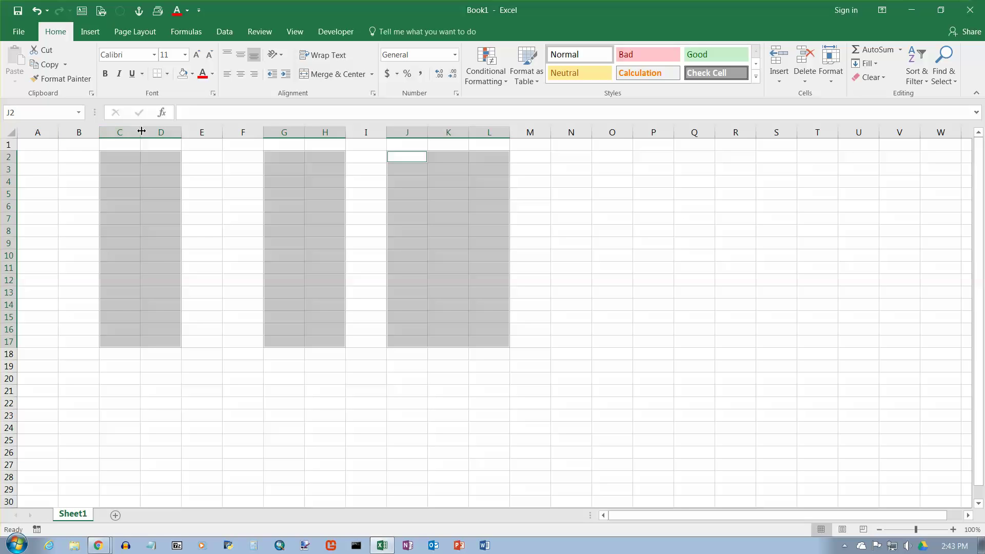
# Select columns F through U, then reselect D together with F, H, L–O, R and T
pyautogui.click(233, 132)
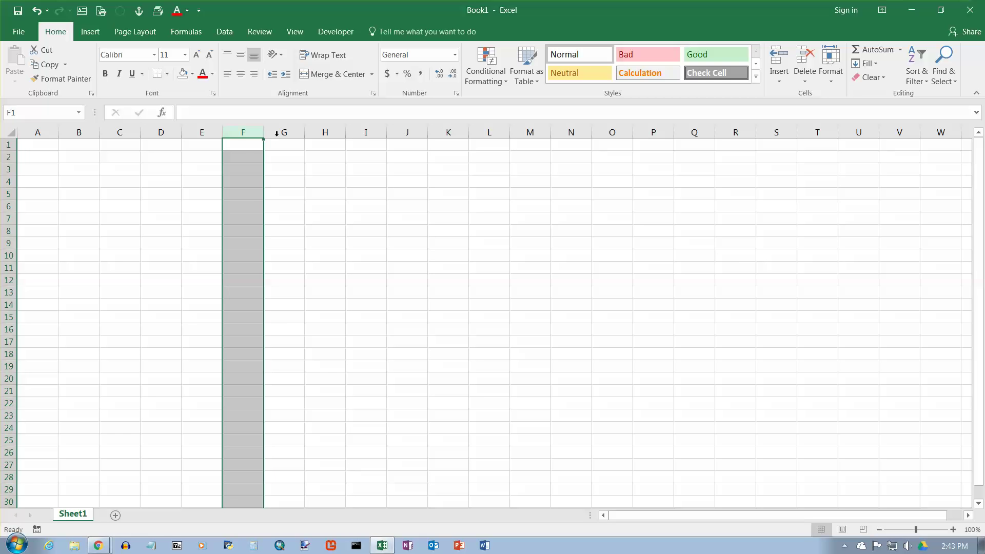
pyautogui.moveTo(249, 131); pyautogui.dragTo(842, 134)
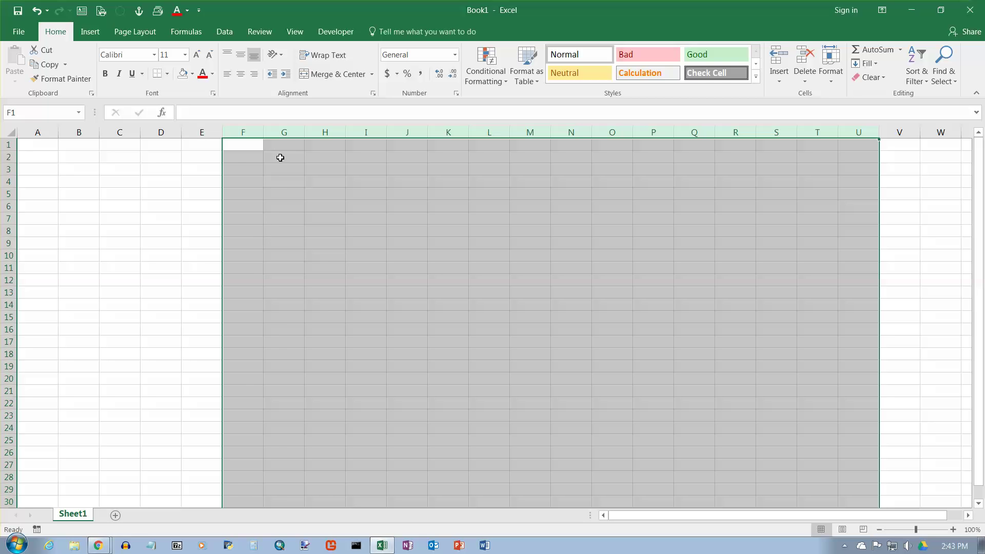
pyautogui.click(155, 132)
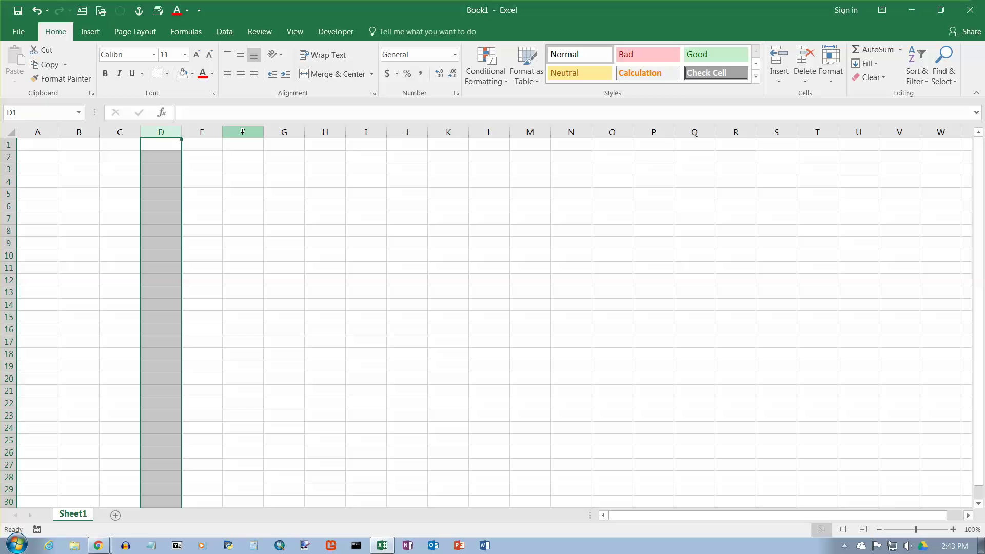
pyautogui.keyDown('ctrl'); pyautogui.click(243, 132); pyautogui.keyUp('ctrl')
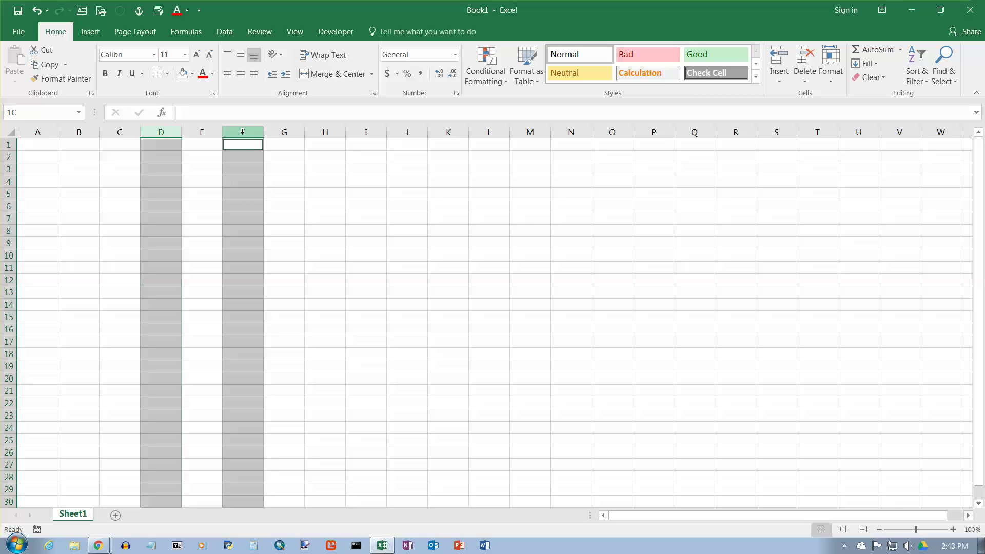
pyautogui.keyDown('ctrl'); pyautogui.click(326, 131); pyautogui.keyUp('ctrl')
pyautogui.moveTo(489, 132); pyautogui.dragTo(624, 133)
pyautogui.keyDown('ctrl'); pyautogui.click(735, 131); pyautogui.keyUp('ctrl')
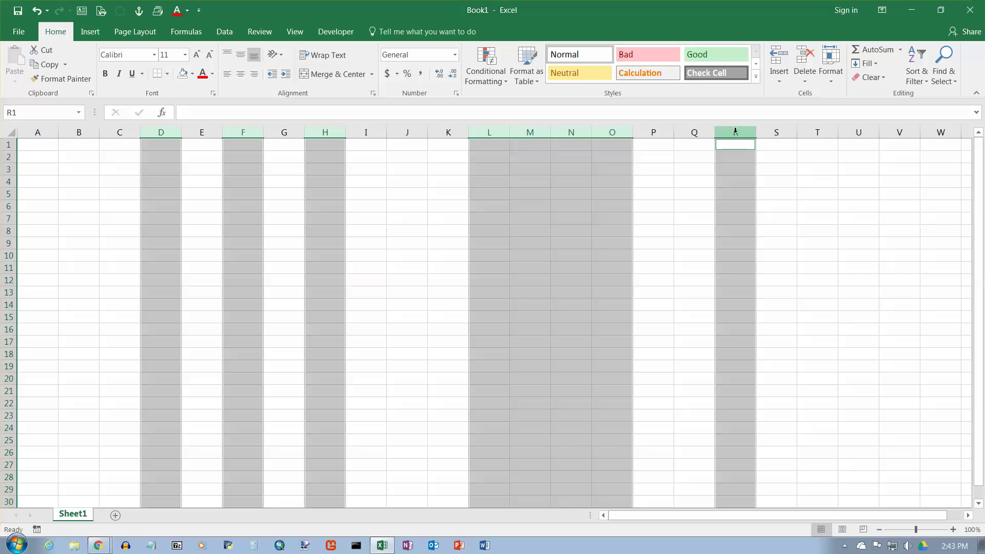
pyautogui.keyDown('ctrl'); pyautogui.click(817, 132); pyautogui.keyUp('ctrl')
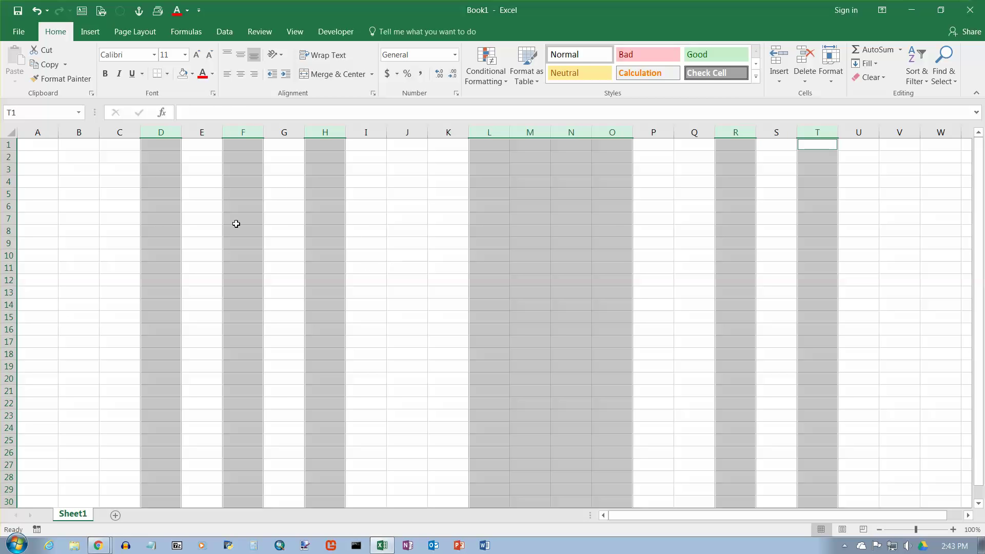
# Select columns C and D, then cell C1, and drag column E's border to widen it toward 9.00
pyautogui.click(120, 132)
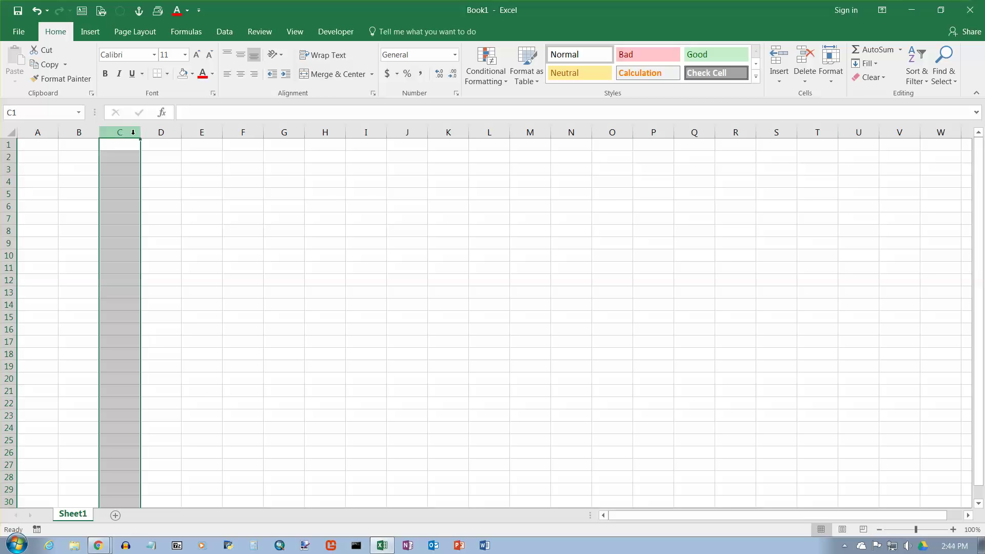
pyautogui.click(161, 132)
pyautogui.click(125, 150)
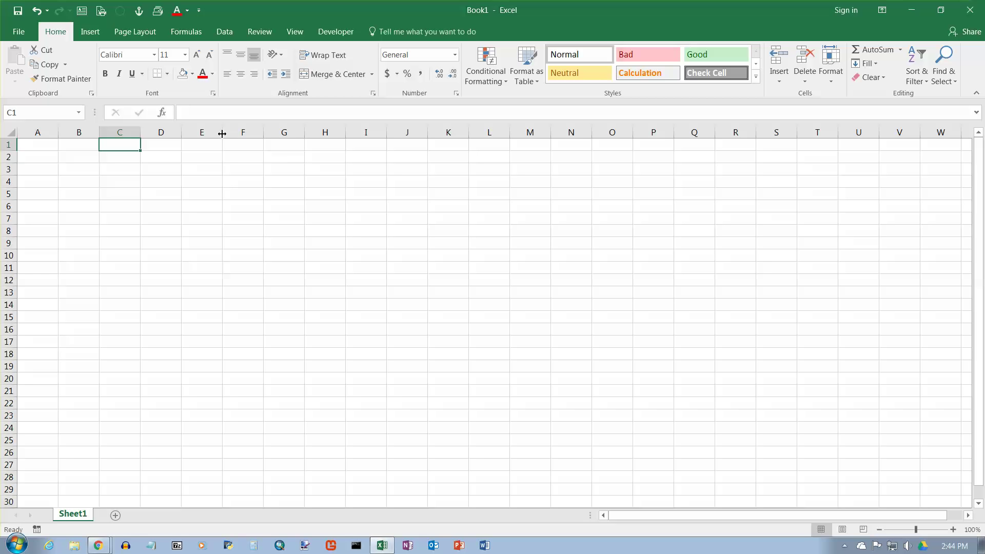
pyautogui.moveTo(222, 133)
pyautogui.mouseDown()
pyautogui.moveTo(310, 134)
pyautogui.moveTo(203, 131)
pyautogui.moveTo(222, 131)
pyautogui.mouseUp()
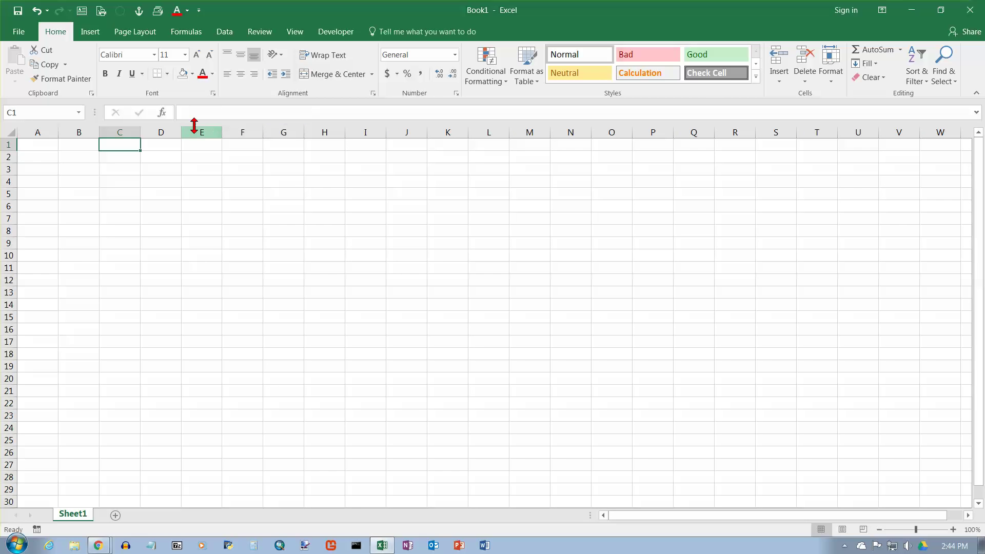
# Select rows 1–28, then select rows 2, 5, 9, 11–18 and 21 together
pyautogui.click(9, 145)
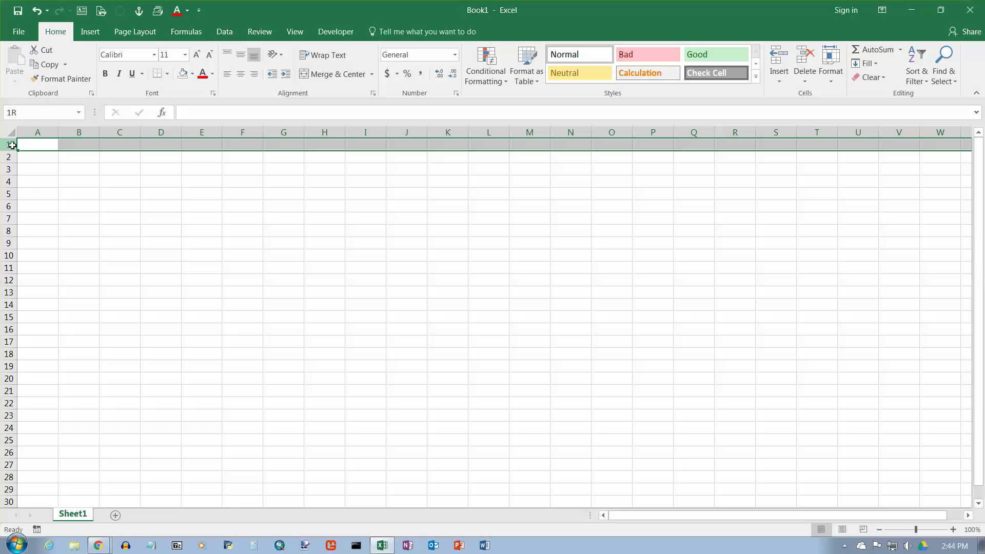
pyautogui.moveTo(12, 145); pyautogui.dragTo(11, 481)
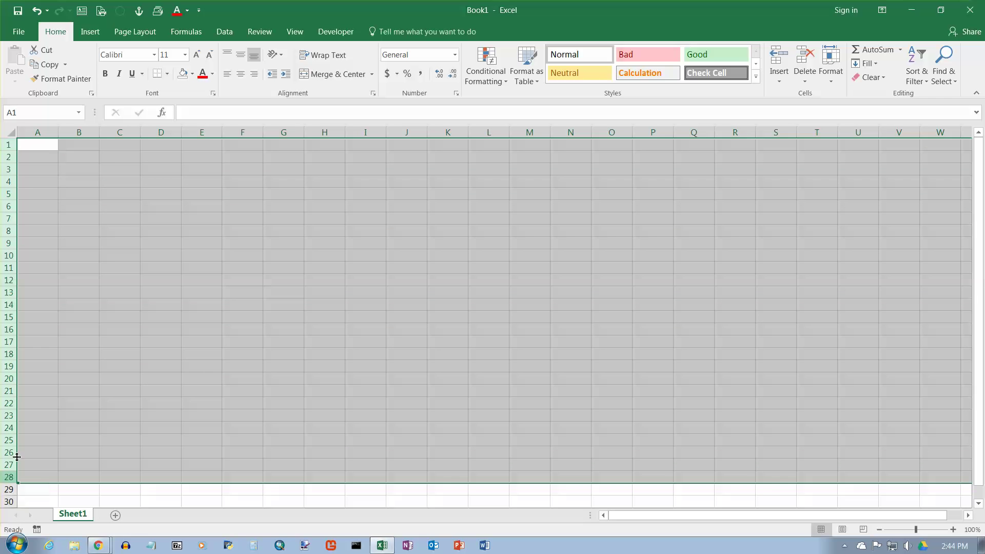
pyautogui.click(7, 157)
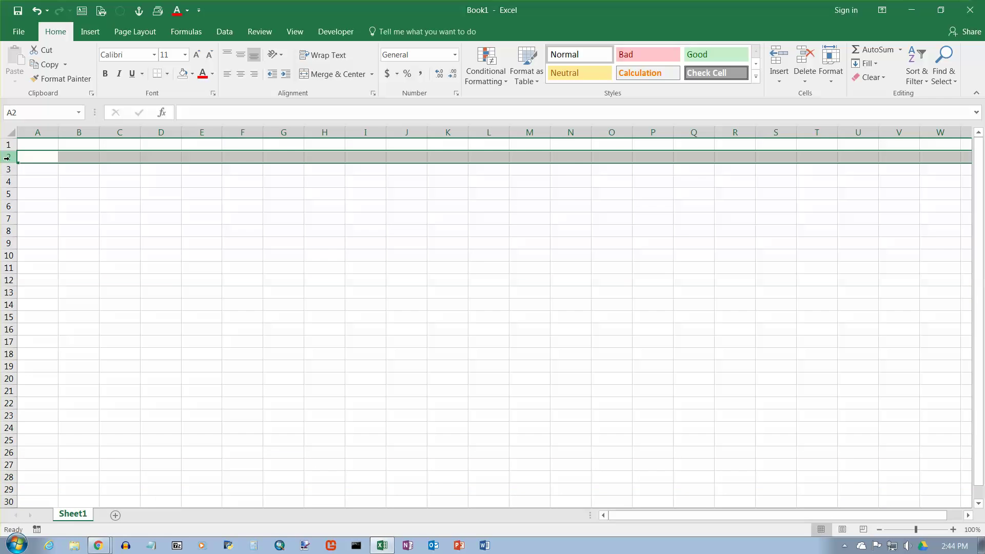
pyautogui.keyDown('ctrl'); pyautogui.click(8, 193); pyautogui.keyUp('ctrl')
pyautogui.keyDown('ctrl'); pyautogui.click(9, 243); pyautogui.keyUp('ctrl')
pyautogui.moveTo(8, 268); pyautogui.dragTo(8, 354)
pyautogui.keyDown('ctrl'); pyautogui.click(8, 391); pyautogui.keyUp('ctrl')
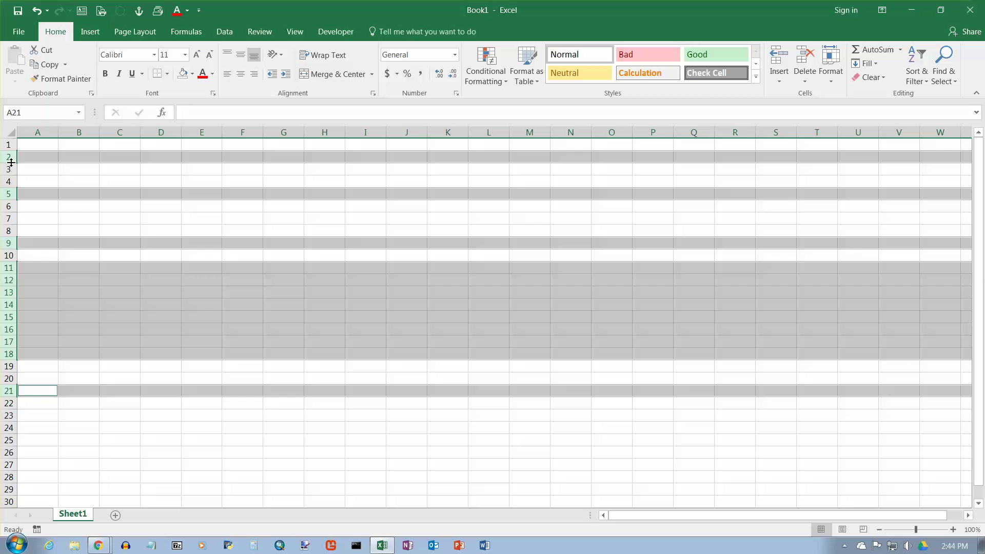
# Make all the selected rows much taller, then undo the height change
pyautogui.moveTo(11, 163); pyautogui.dragTo(9, 282)
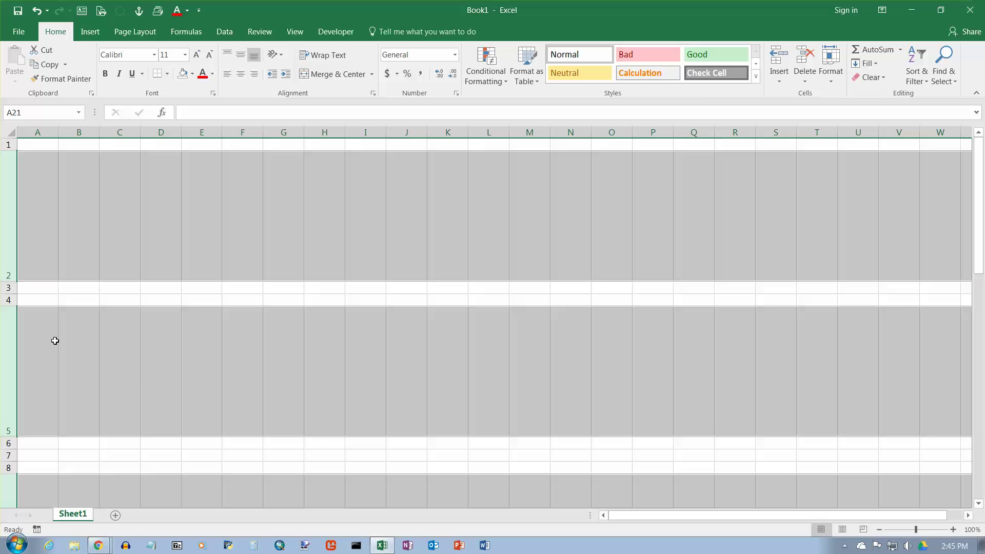
pyautogui.scroll(-4, 137, 384)
pyautogui.scroll(4, 139, 388)
pyautogui.click(36, 10)
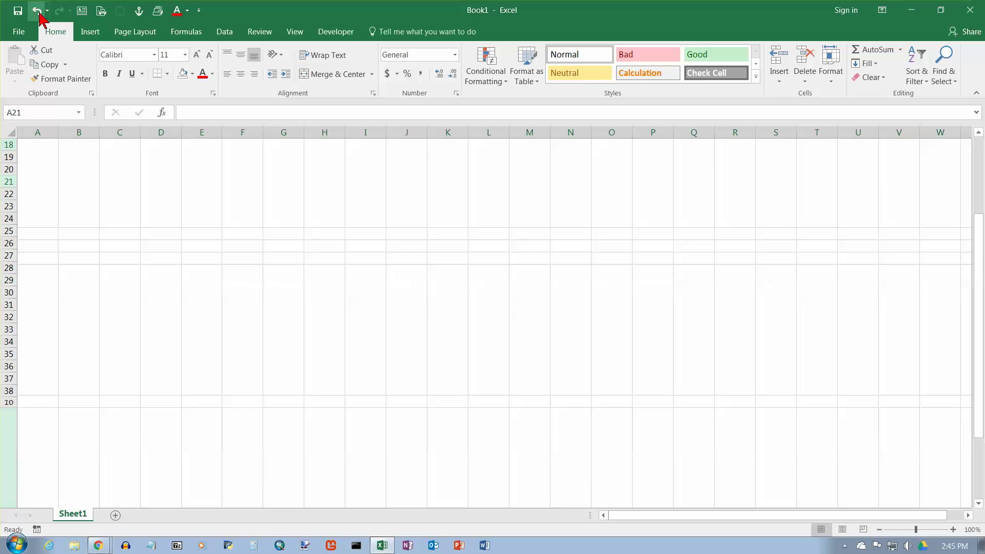
pyautogui.scroll(6, 143, 236)
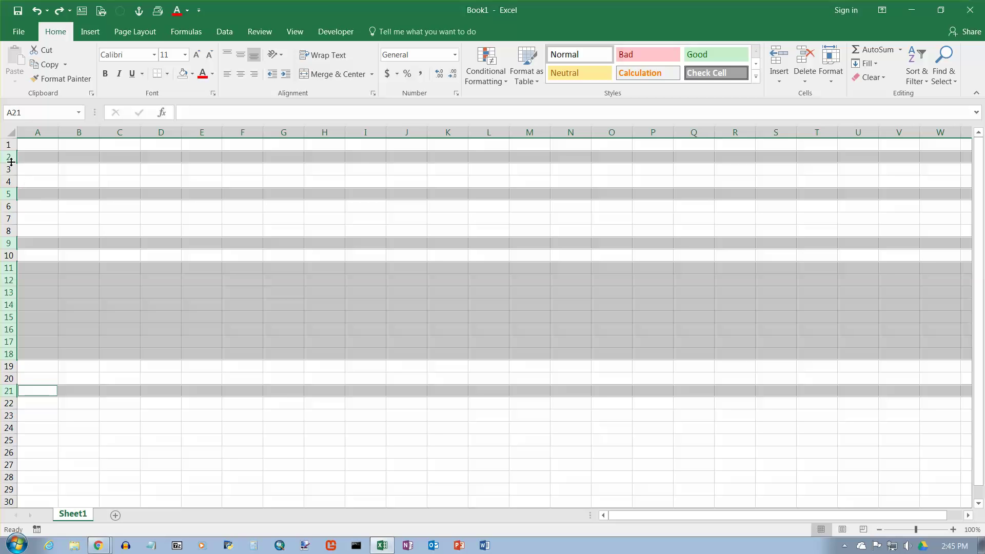
# Resize row 2 taller and back, then undo twice to restore its default height
pyautogui.click(36, 171)
pyautogui.click(8, 157)
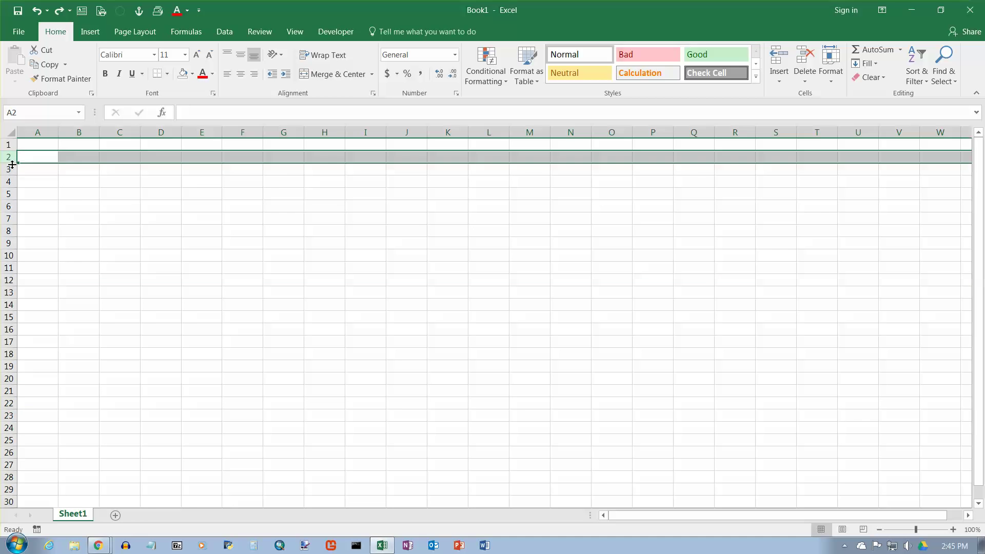
pyautogui.click(39, 173)
pyautogui.moveTo(9, 162); pyautogui.dragTo(11, 305)
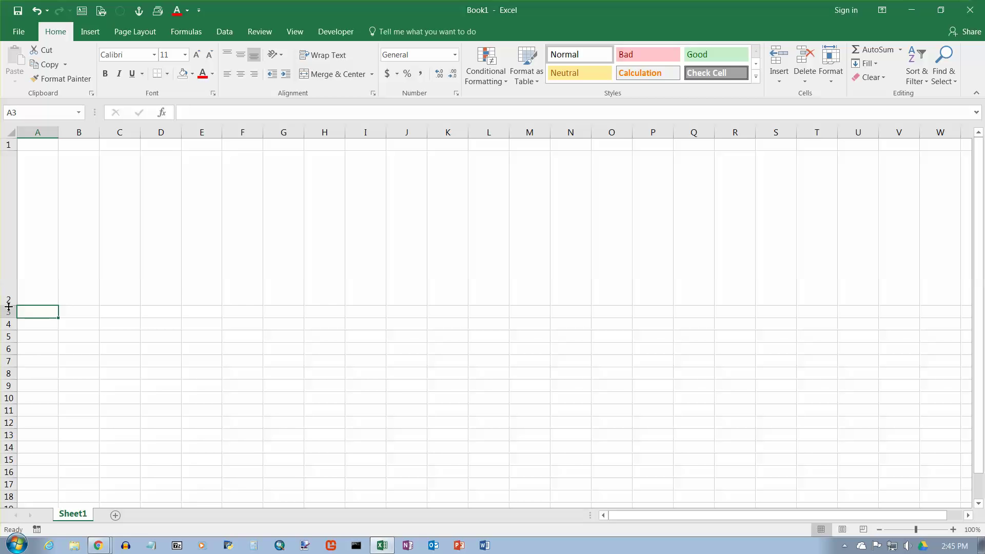
pyautogui.moveTo(6, 303); pyautogui.dragTo(2, 161)
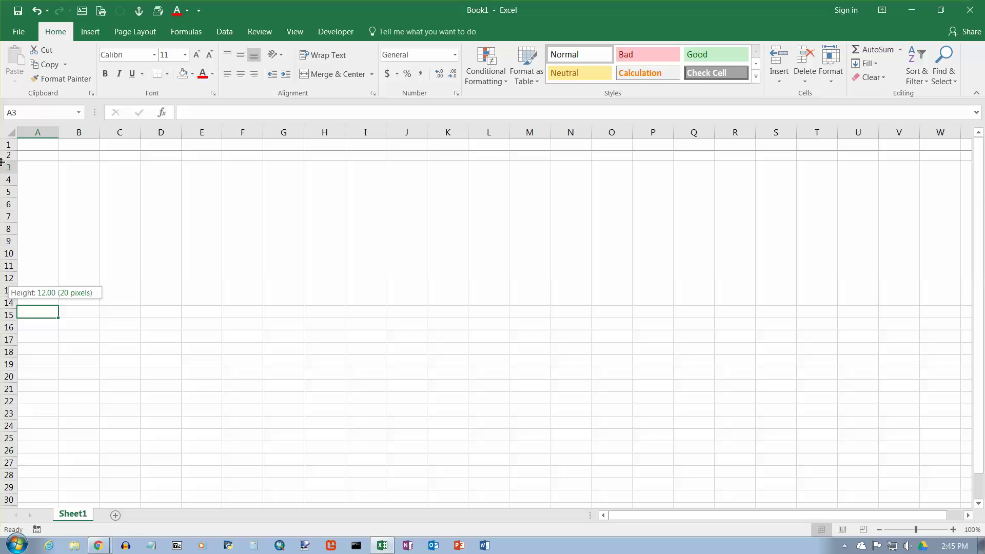
pyautogui.moveTo(1, 162); pyautogui.dragTo(2, 162)
pyautogui.click(36, 11)
pyautogui.click(36, 11)
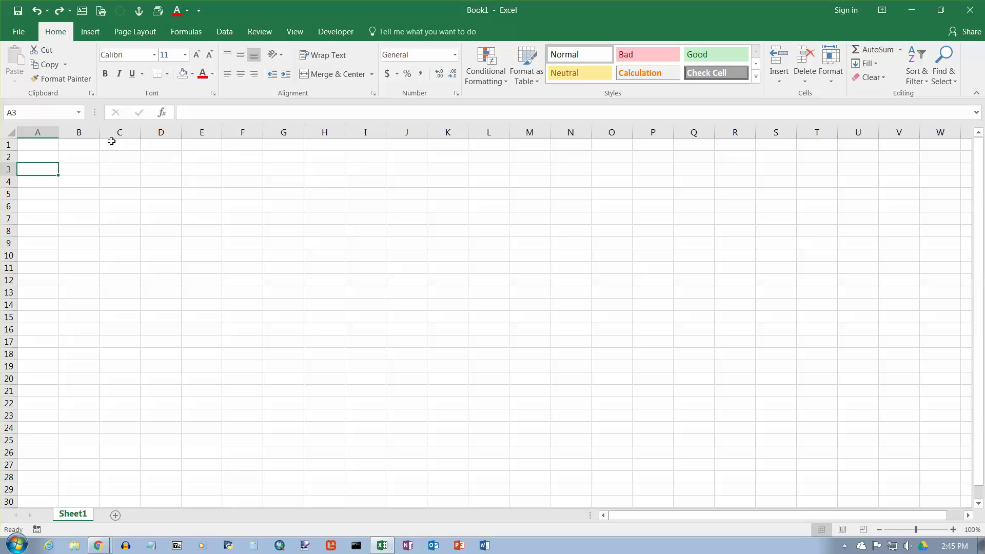
# Select the A3 reference in the Name Box and start editing A3 in the formula bar
pyautogui.click(30, 113)
pyautogui.click(213, 114)
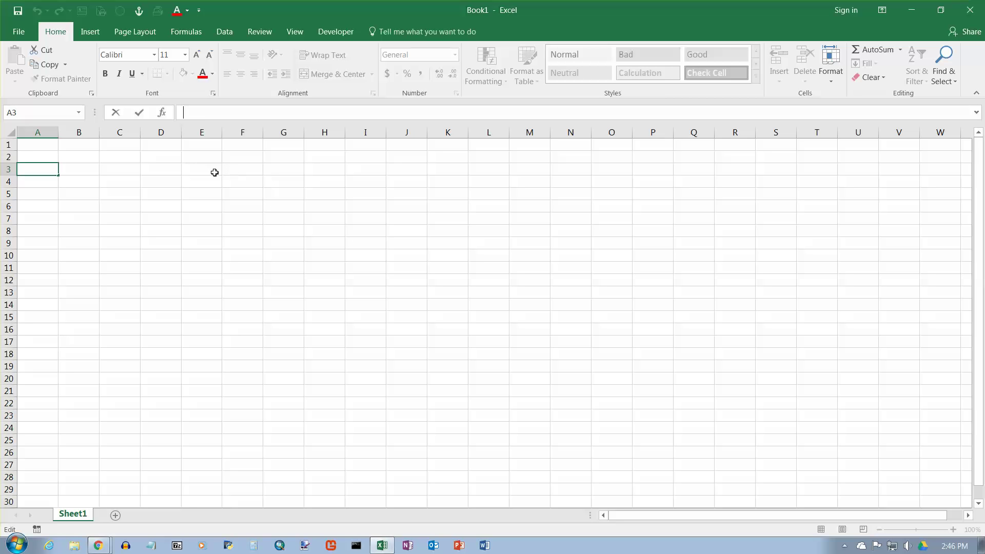
# Enter 1 in cell E3 and 2 in cell E4
pyautogui.click(199, 170)
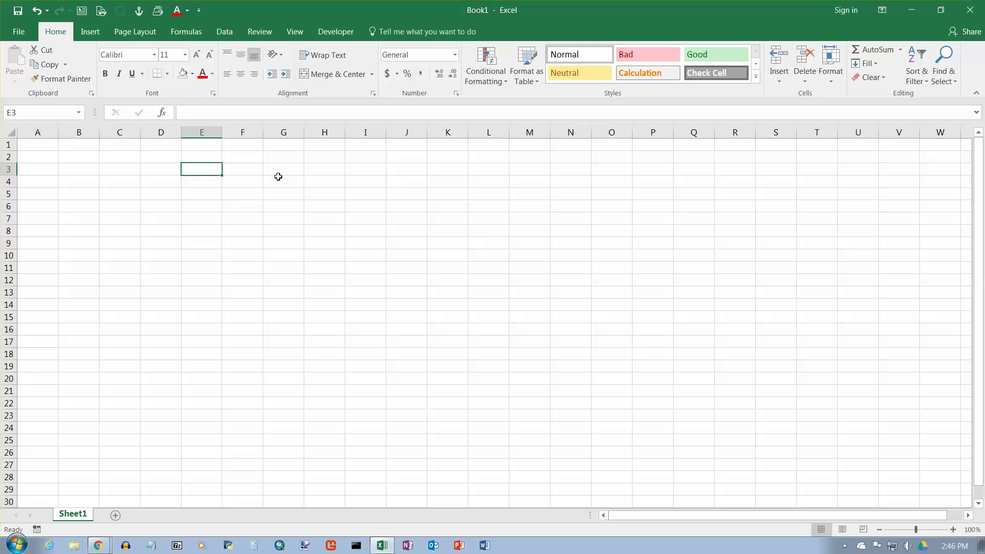
pyautogui.write('1')
pyautogui.press('Return')
pyautogui.write('2')
pyautogui.press('Return')
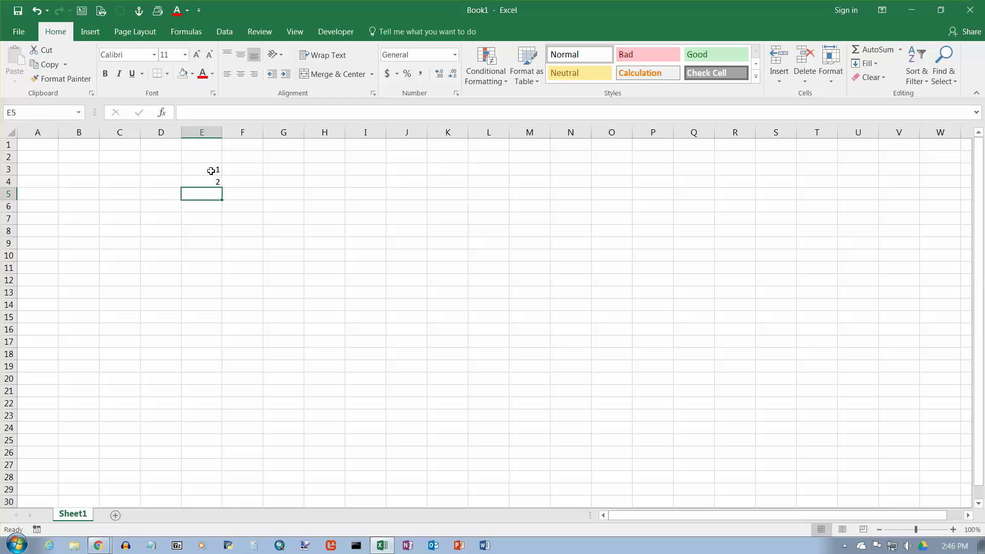
# Move the 1 and 2 from E3:E4 to R12:R13, then into D5:D6
pyautogui.moveTo(210, 169); pyautogui.dragTo(210, 178)
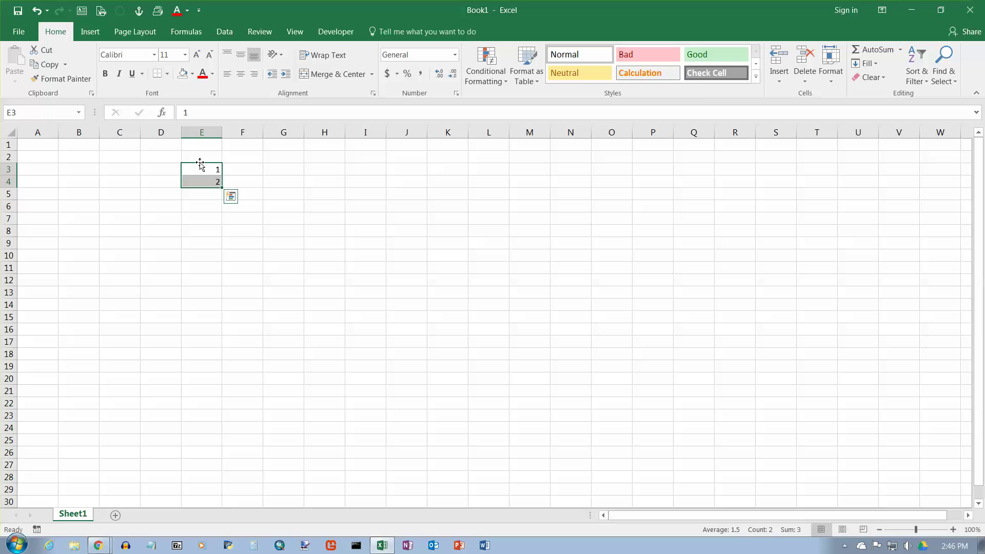
pyautogui.moveTo(201, 163); pyautogui.dragTo(733, 286)
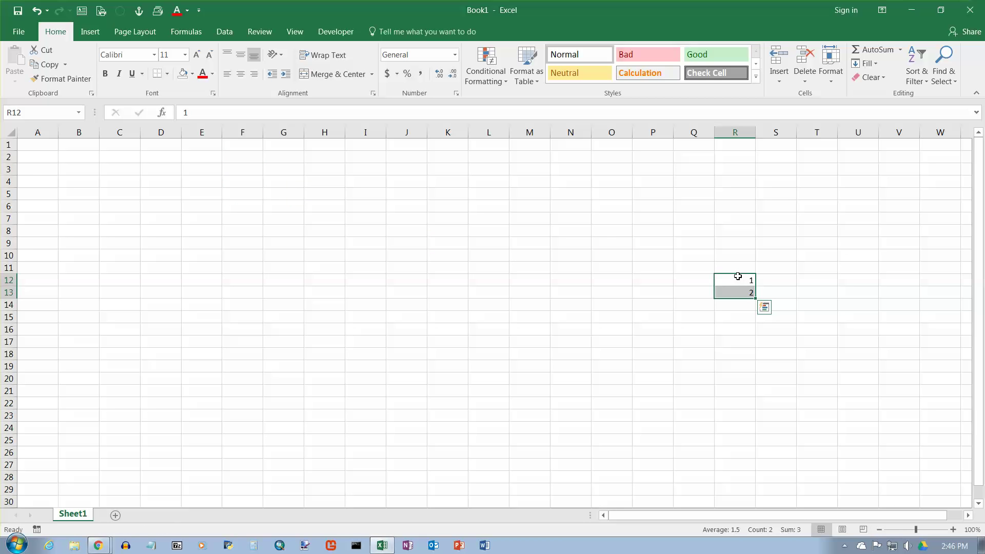
pyautogui.moveTo(737, 276); pyautogui.dragTo(177, 192)
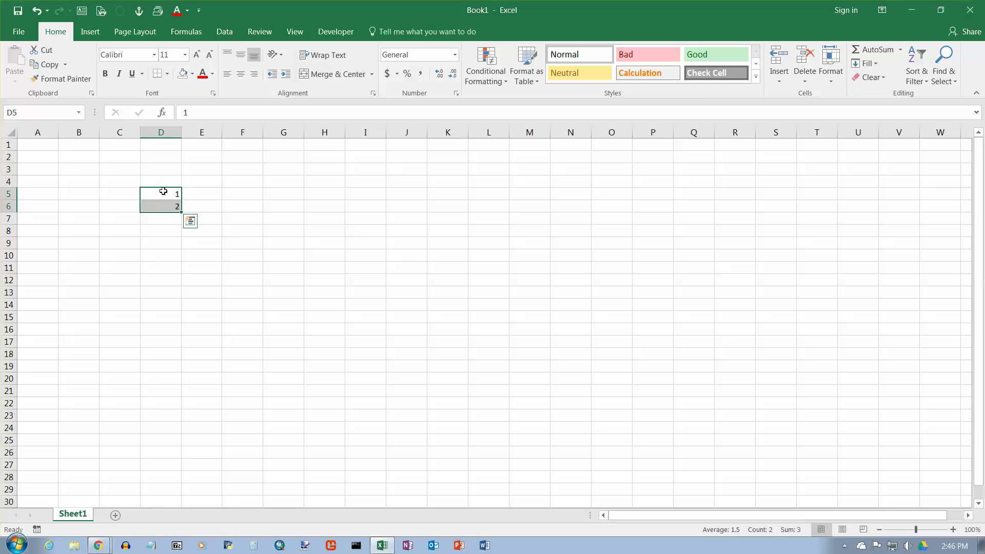
pyautogui.click(164, 206)
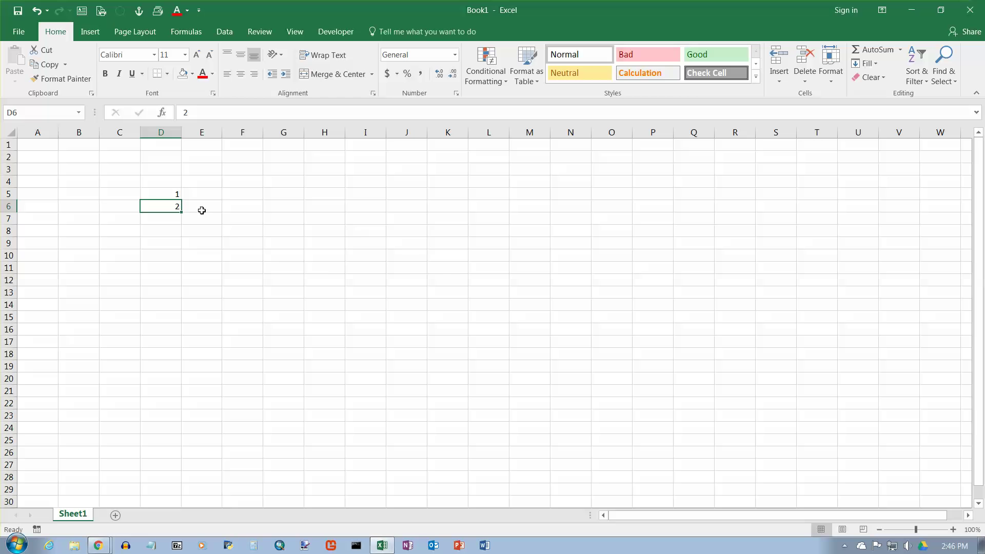
pyautogui.moveTo(182, 212); pyautogui.dragTo(182, 212)
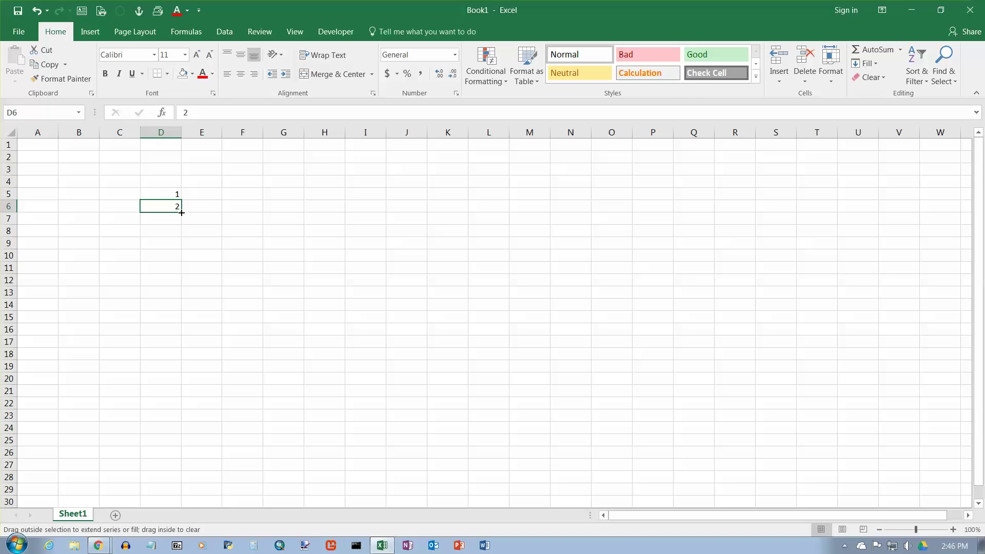
pyautogui.moveTo(183, 220); pyautogui.dragTo(182, 448)
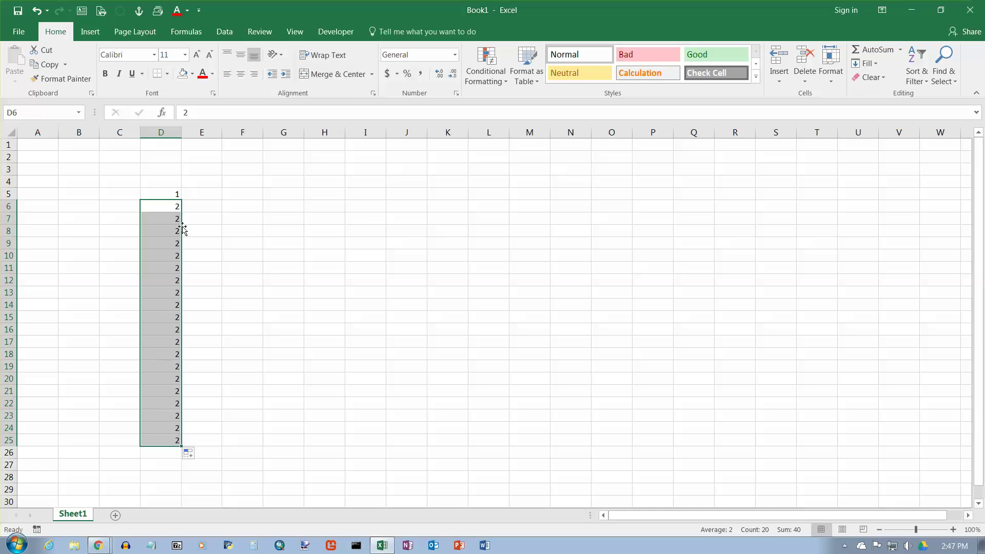
pyautogui.click(174, 206)
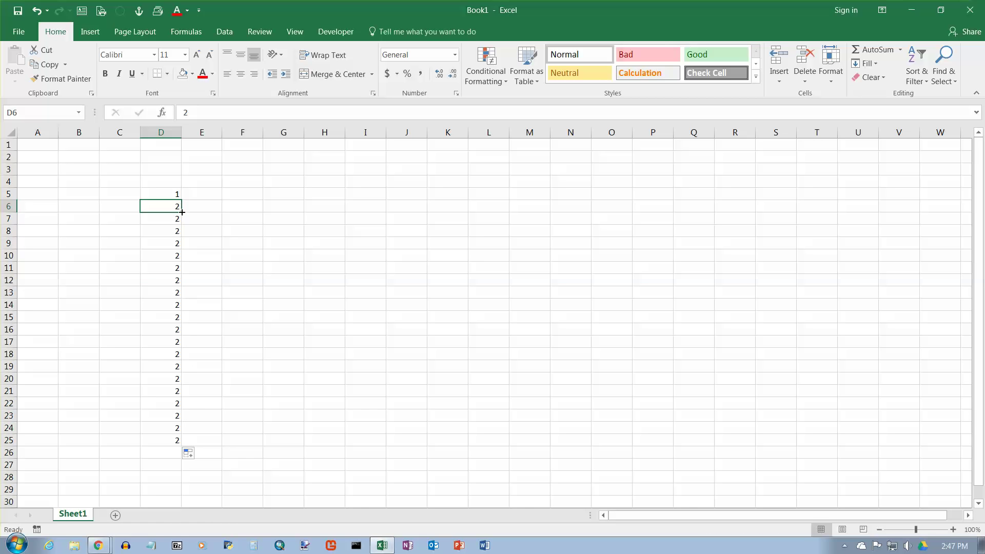
pyautogui.moveTo(183, 212); pyautogui.dragTo(185, 448)
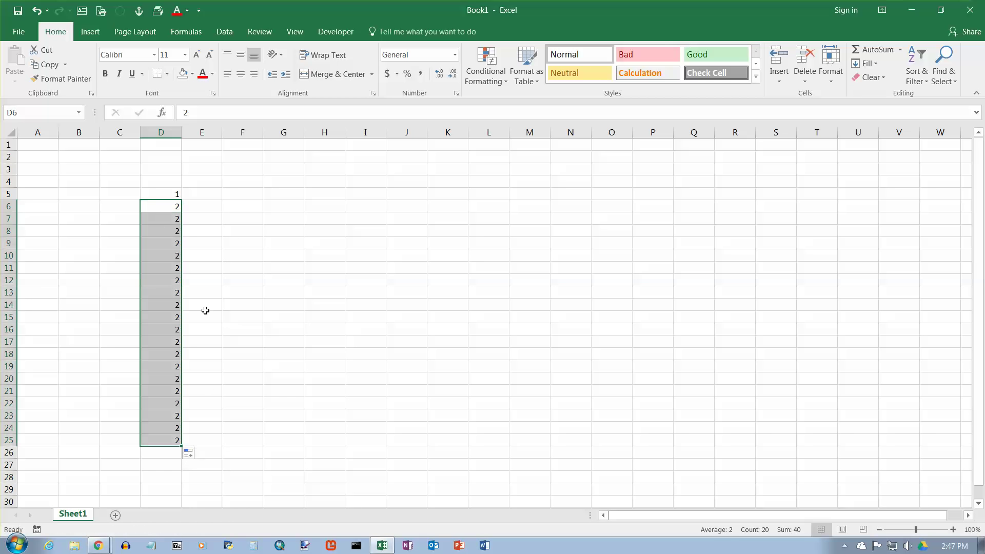
pyautogui.click(165, 205)
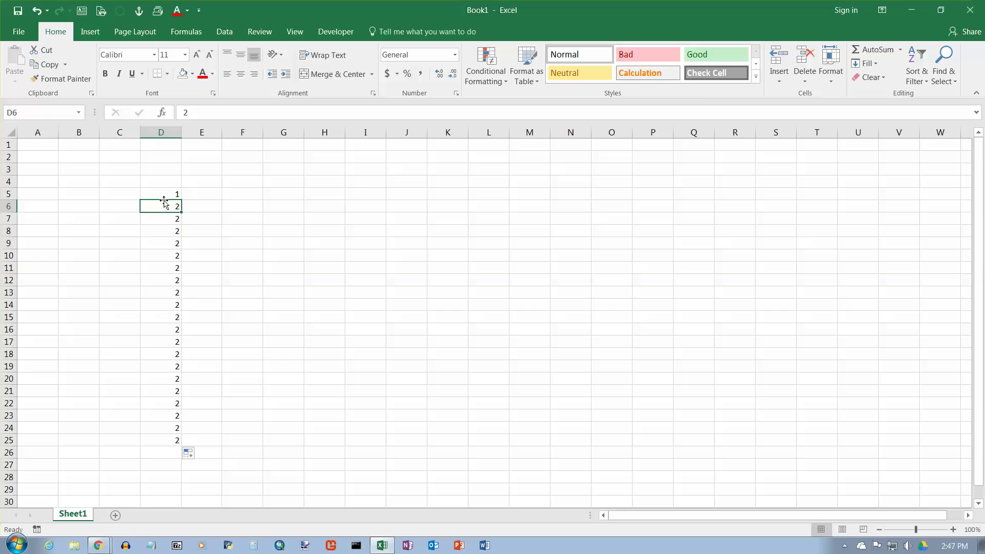
pyautogui.click(38, 15)
pyautogui.click(37, 16)
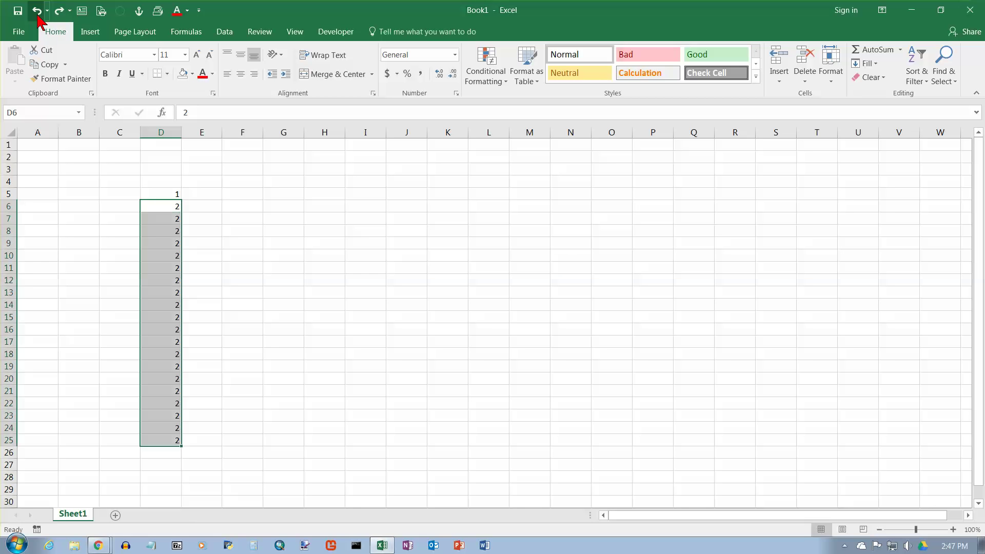
pyautogui.click(37, 15)
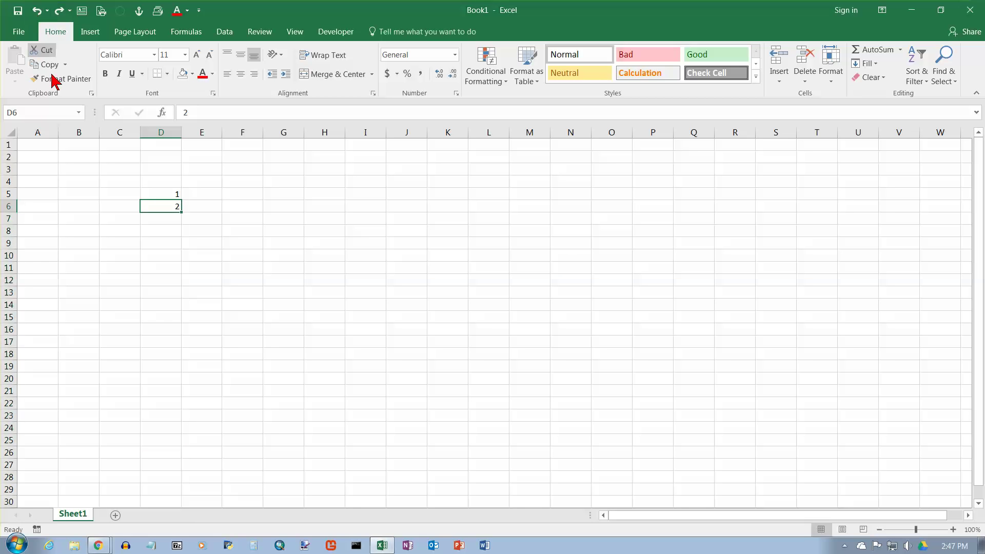
pyautogui.click(168, 193)
# Extend the 1, 2 pair in D5:D6 down to D27 as the series 1 through 23
pyautogui.moveTo(167, 196); pyautogui.dragTo(165, 203)
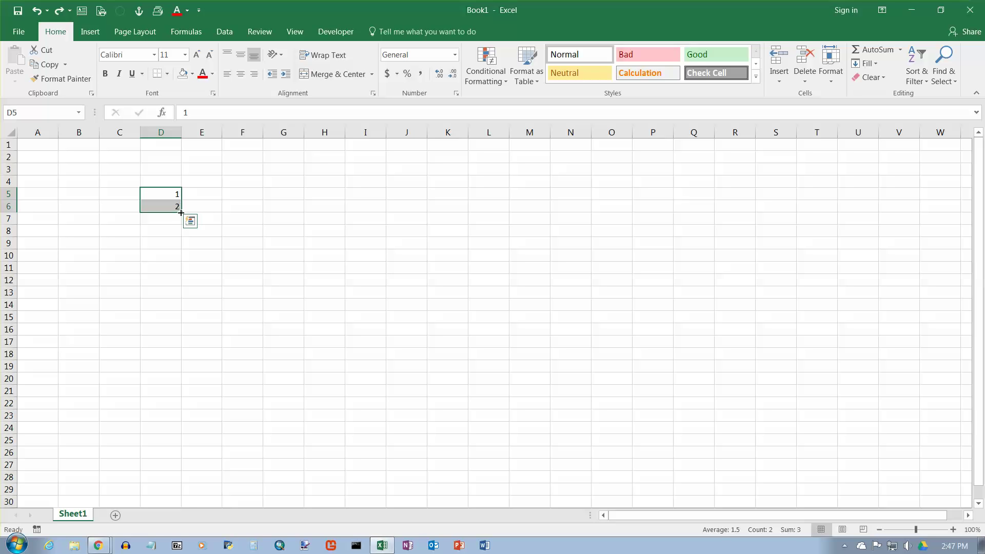
pyautogui.moveTo(182, 212); pyautogui.dragTo(176, 474)
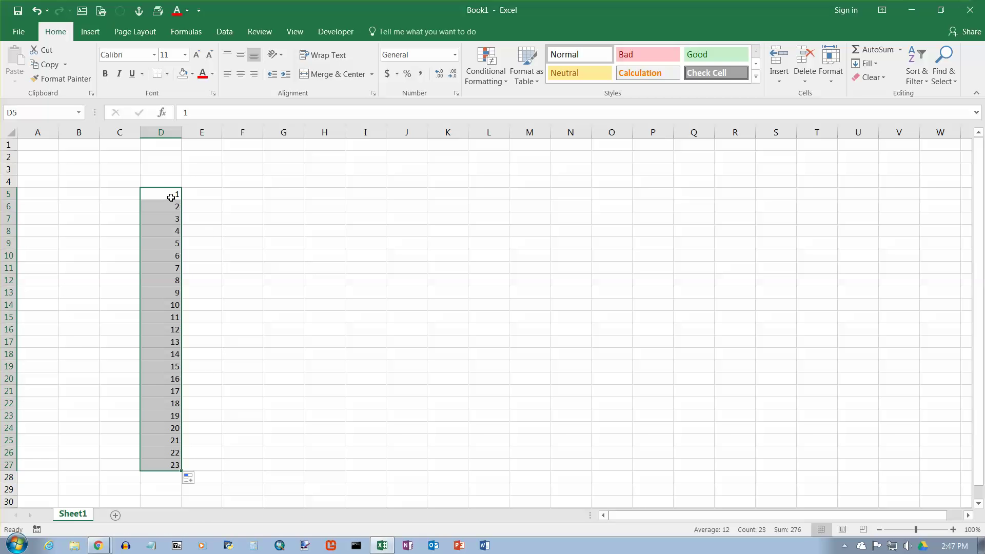
pyautogui.moveTo(171, 195); pyautogui.dragTo(171, 203)
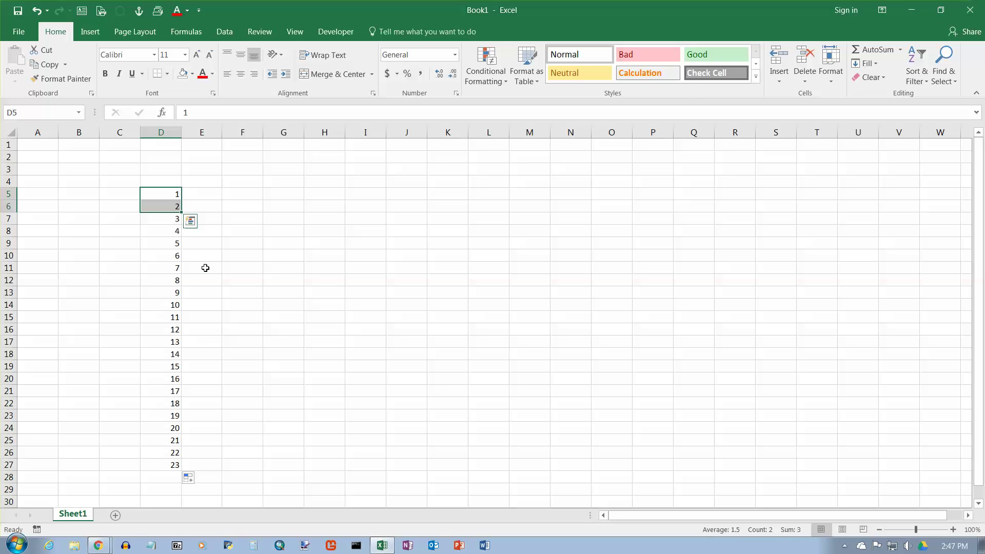
pyautogui.click(209, 196)
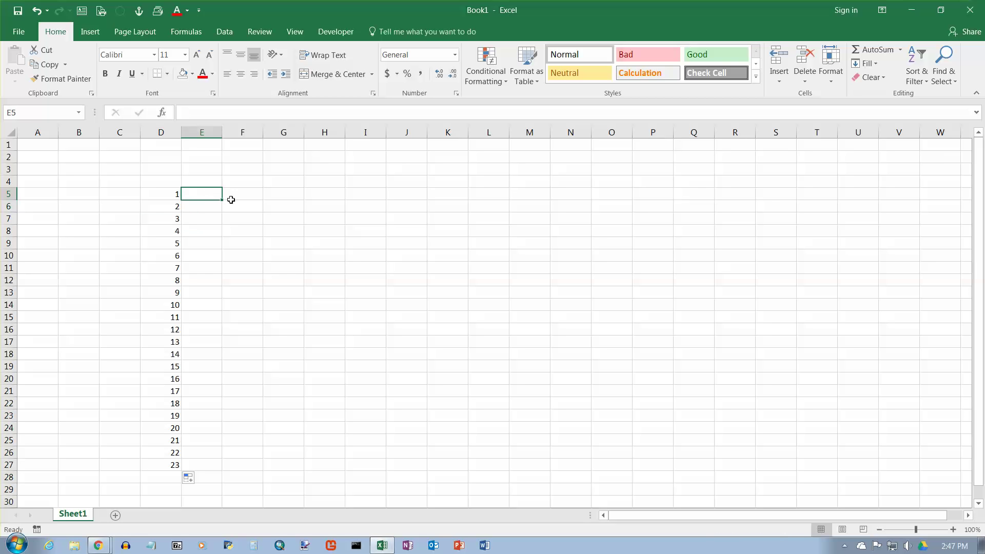
# Enter 1.5 in E5 and 1.75 in E6, then fill down to E27 reaching 7
pyautogui.write('1.5')
pyautogui.press('Return')
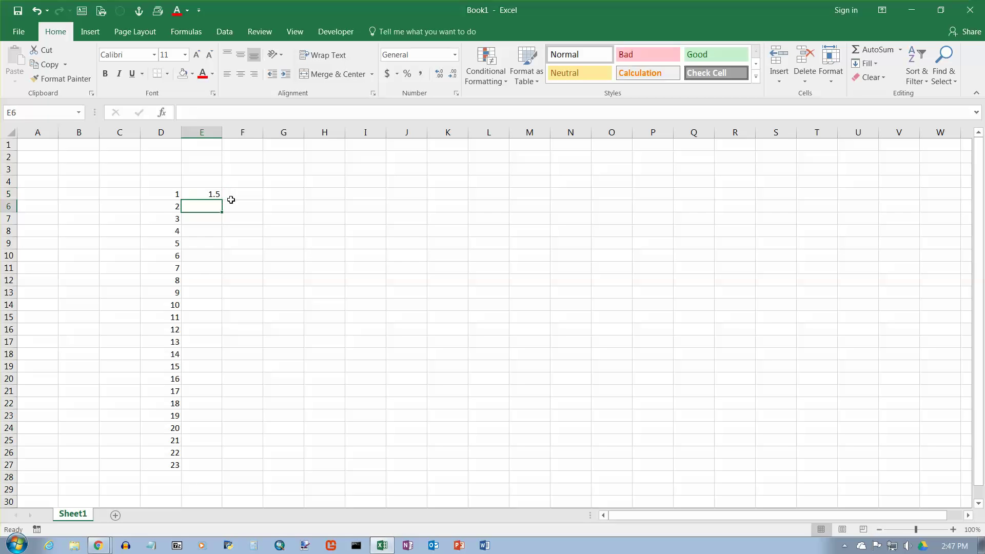
pyautogui.write('1.75')
pyautogui.press('Return')
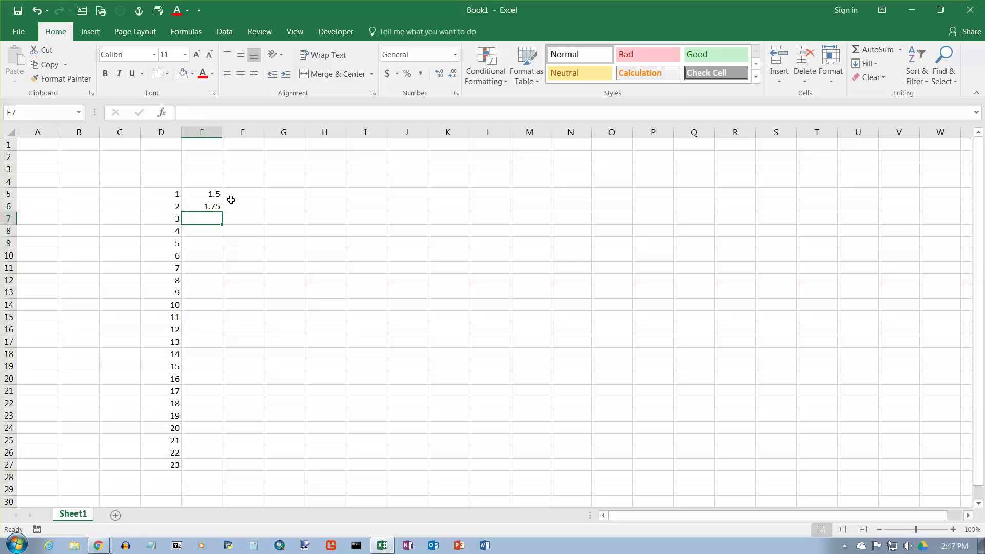
pyautogui.moveTo(214, 196); pyautogui.dragTo(234, 467)
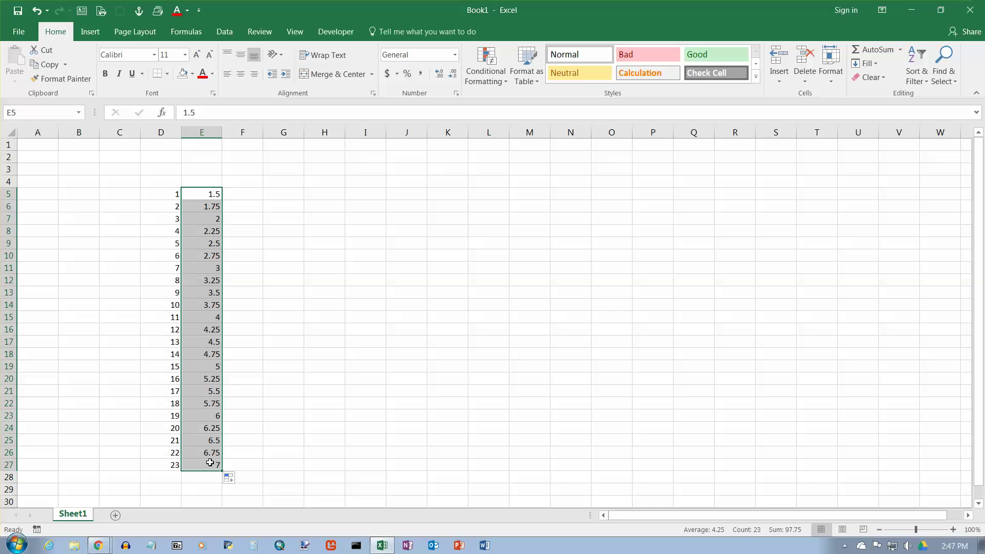
pyautogui.click(204, 194)
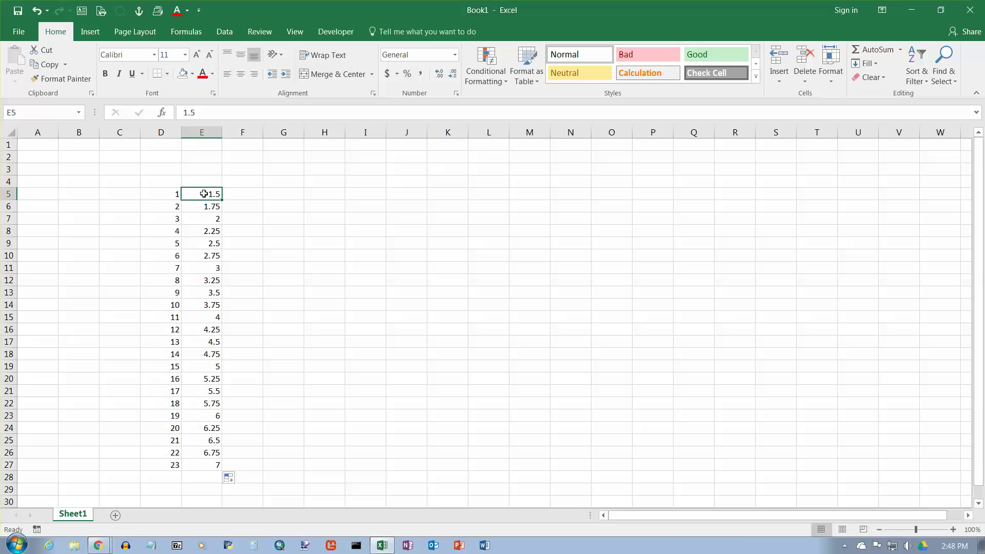